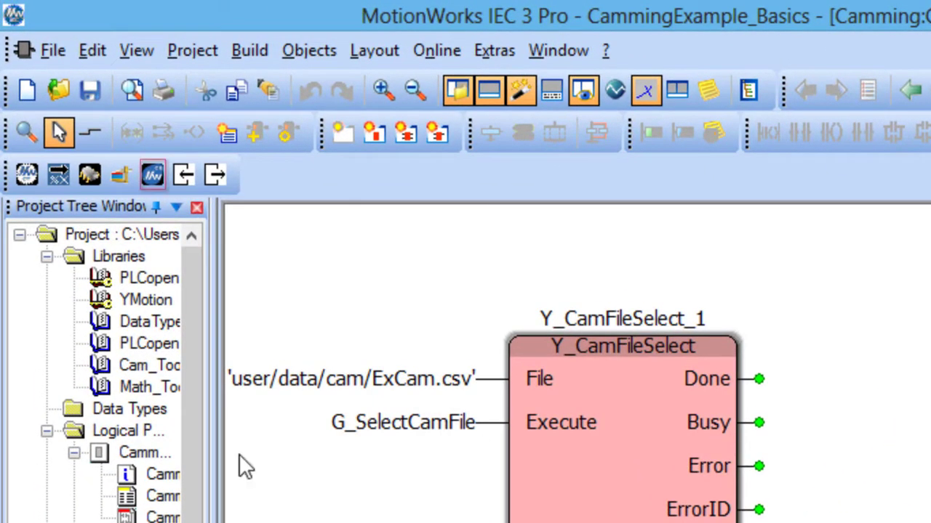
Open the Cam Editor from the project and set row 0's slave position to 0 in the cam segment table
left_click(154, 177)
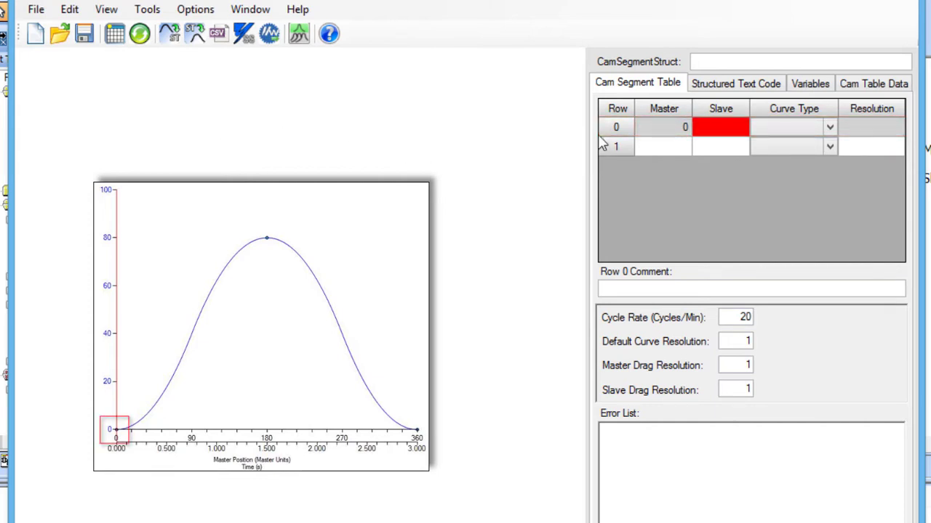
left_click(704, 132)
type("0")
key("Return")
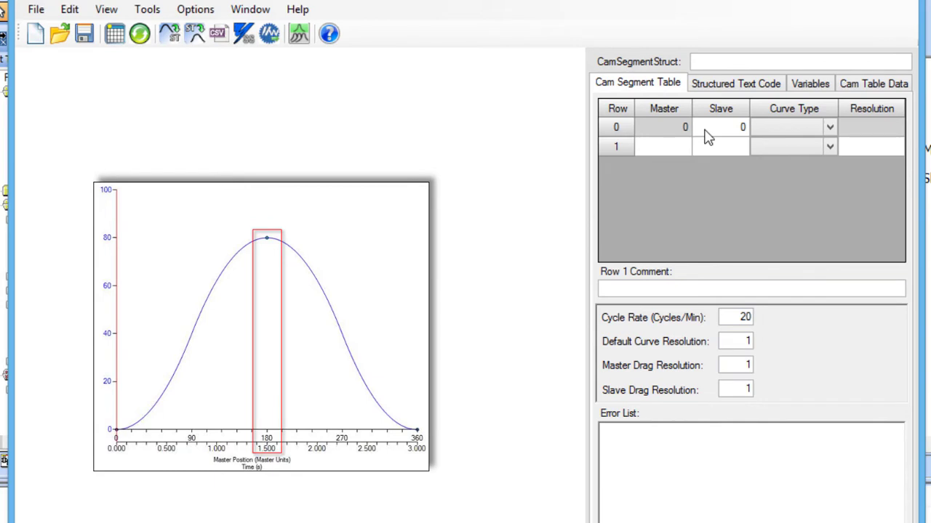
Define cam segment row 1 with master 180, slave 80, a Parabolic curve type and resolution 1
left_click(680, 150)
type("180")
key("Tab")
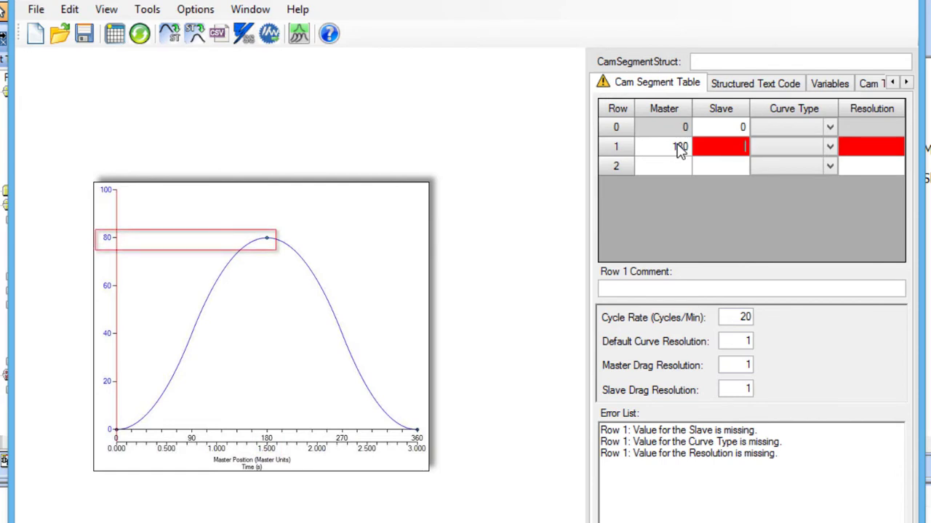
type("80")
key("Tab")
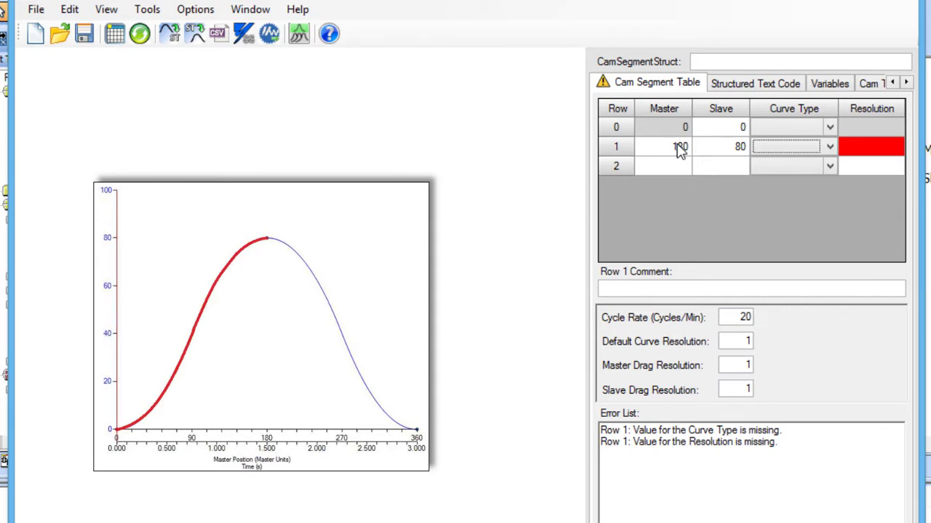
left_click(783, 153)
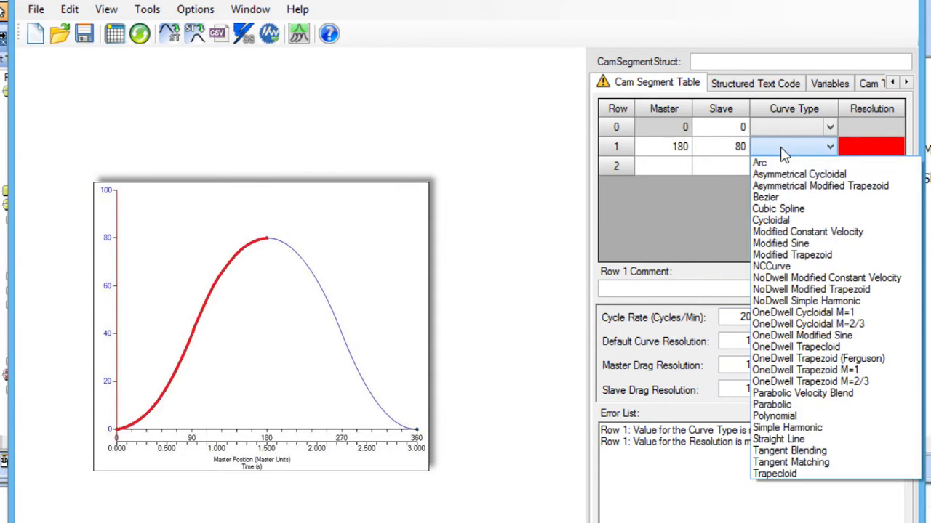
left_click(773, 405)
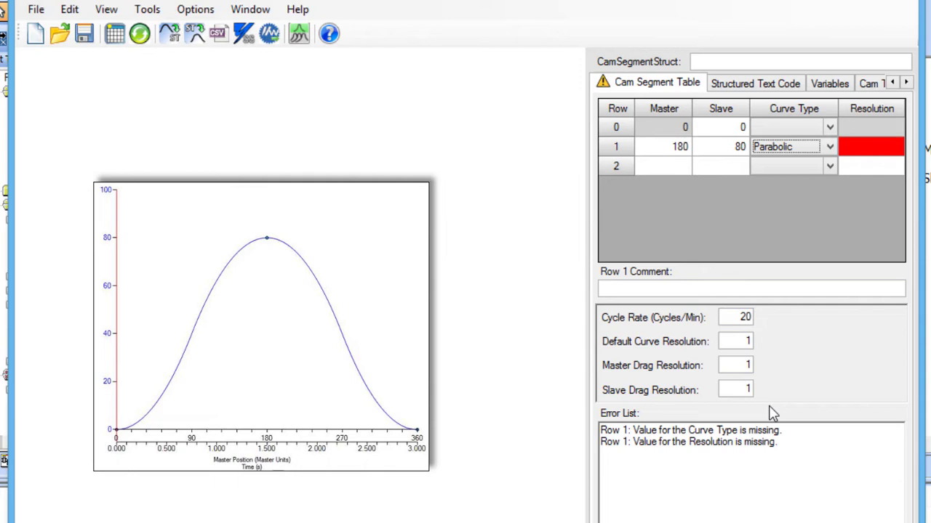
left_click(879, 149)
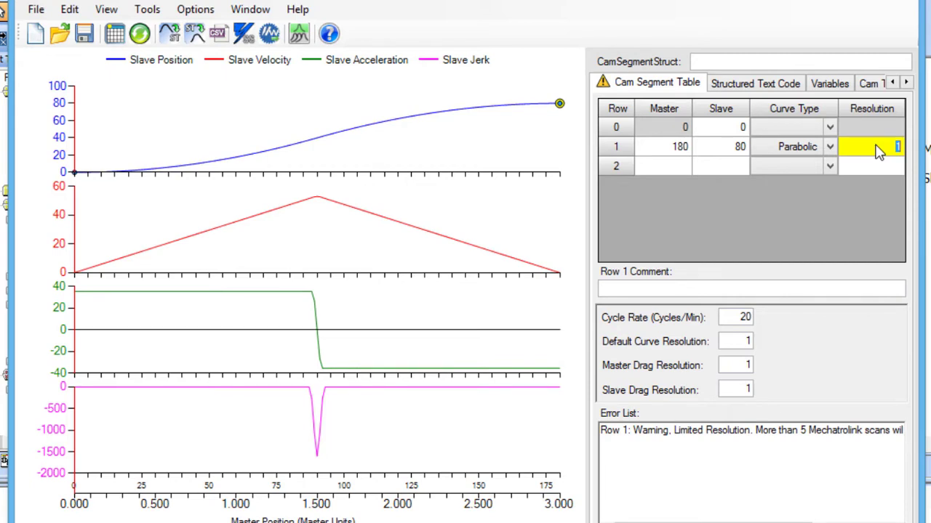
Open the Cam Editor help and look through the table of supported cam formulas
left_click(298, 9)
left_click(307, 53)
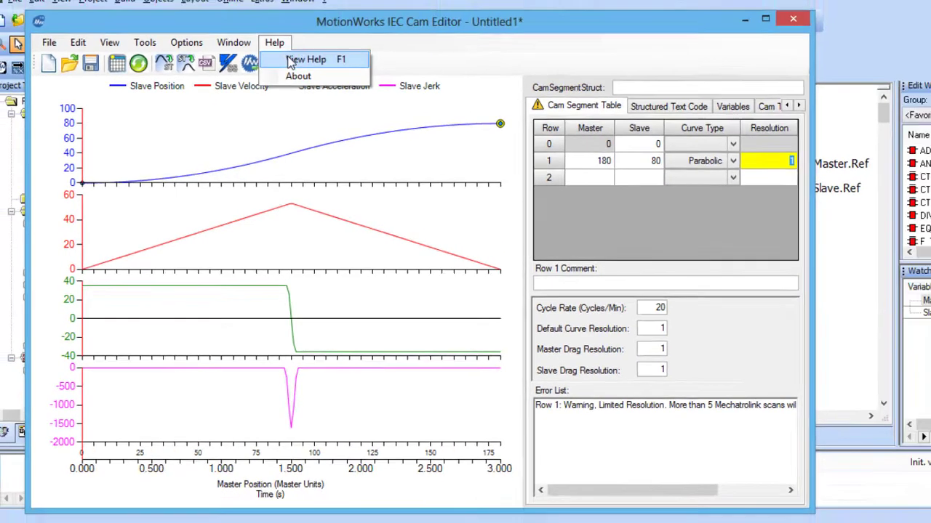
left_click(430, 249)
scroll(429, 249, "down", 15)
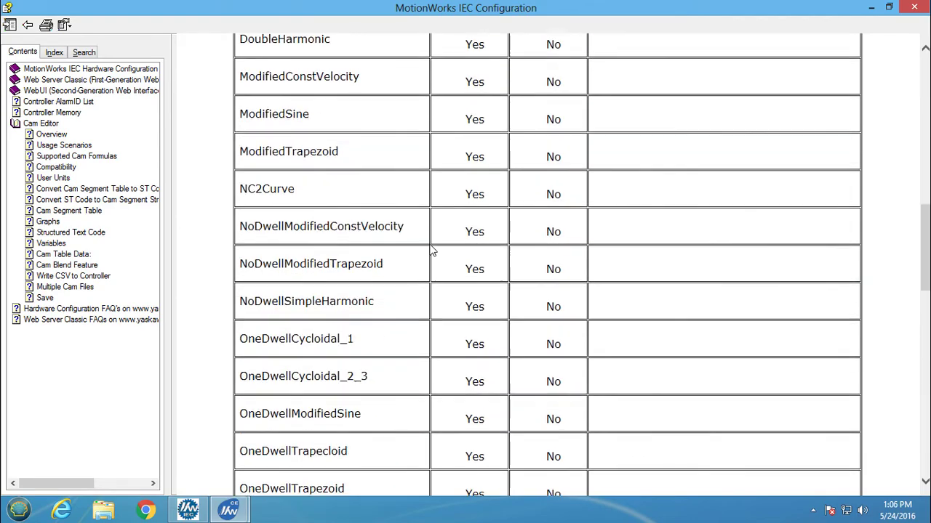
scroll(430, 250, "down", 10)
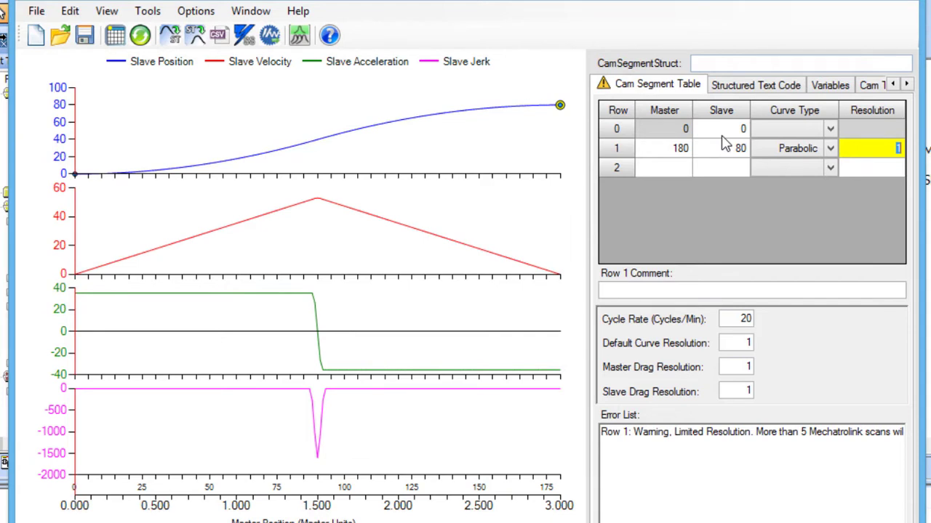
Define cam segment row 2 with master 360, slave 0, a Parabolic curve type and resolution 1
left_click(682, 166)
type("360")
key("Tab")
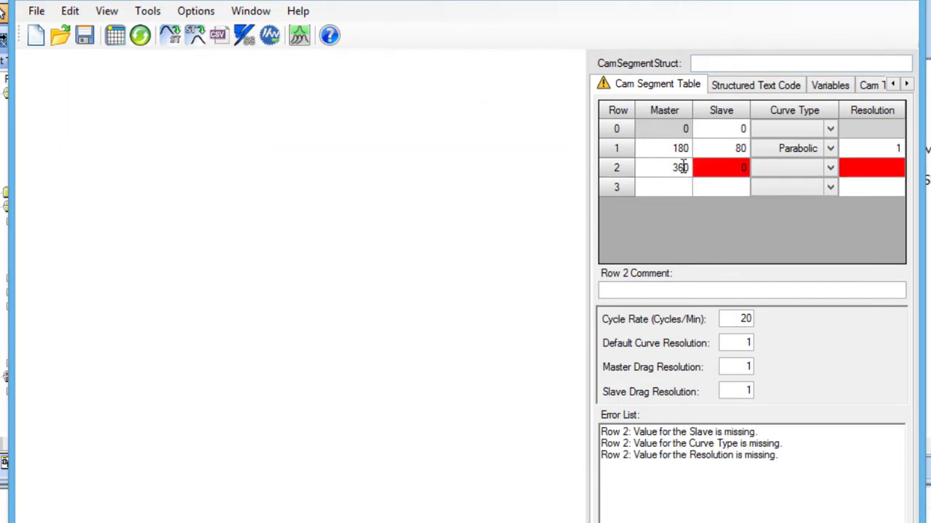
type("0")
key("Tab")
left_click(780, 172)
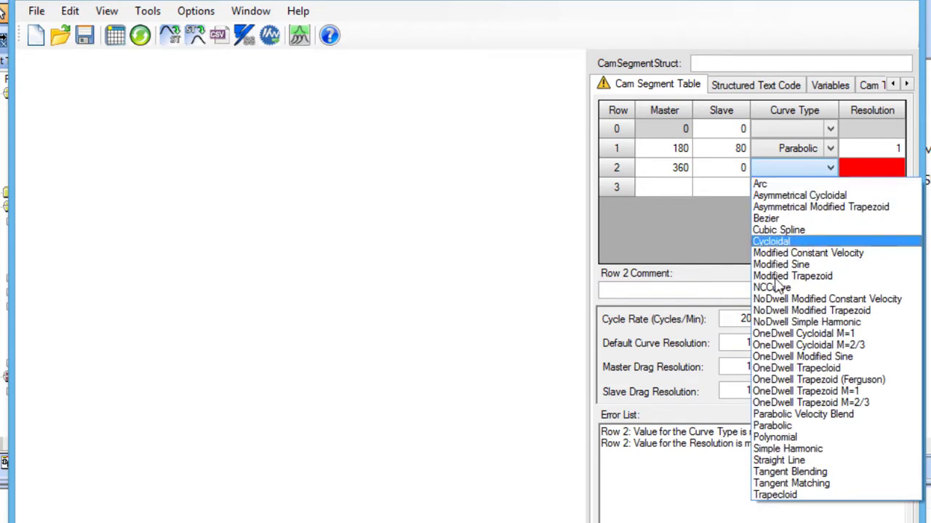
left_click(773, 426)
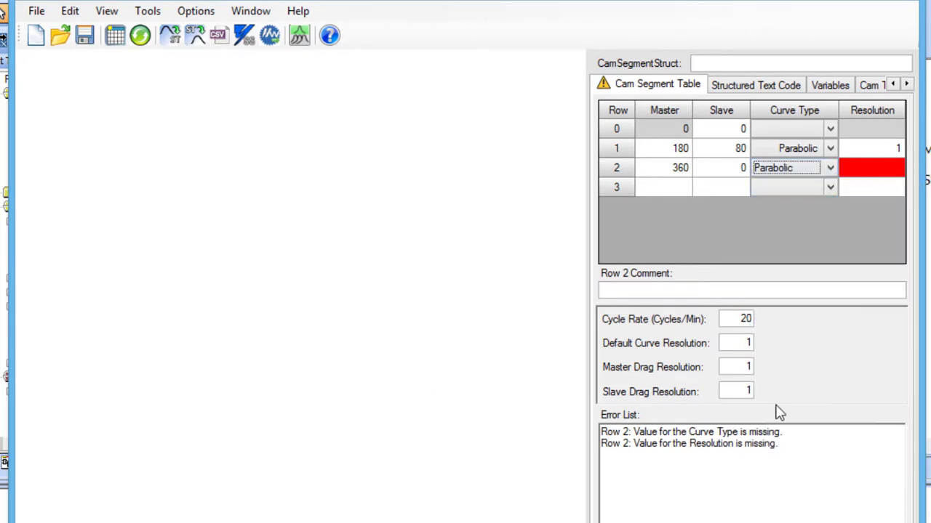
left_click(886, 170)
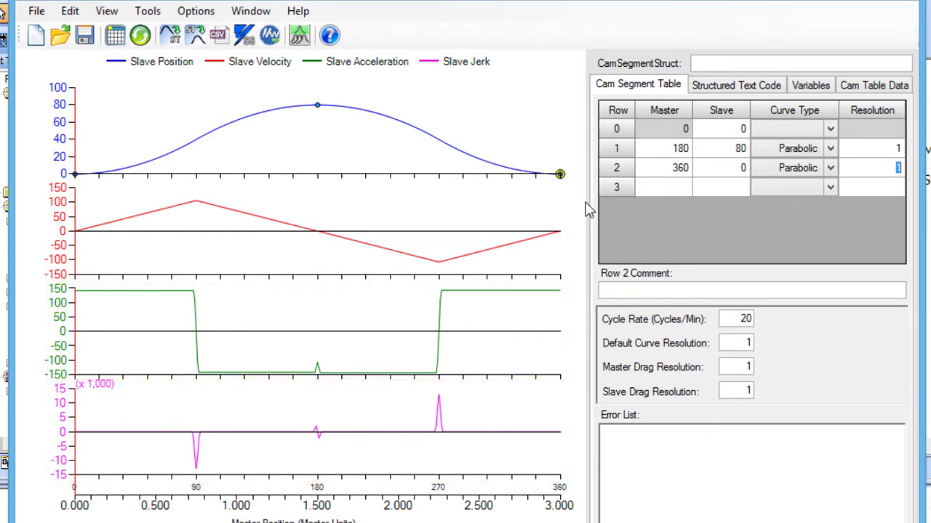
Lower row 1's slave position to 60 and raise the midpoint on the slave position graph back to 80
left_click(719, 152)
type("60")
key("Return")
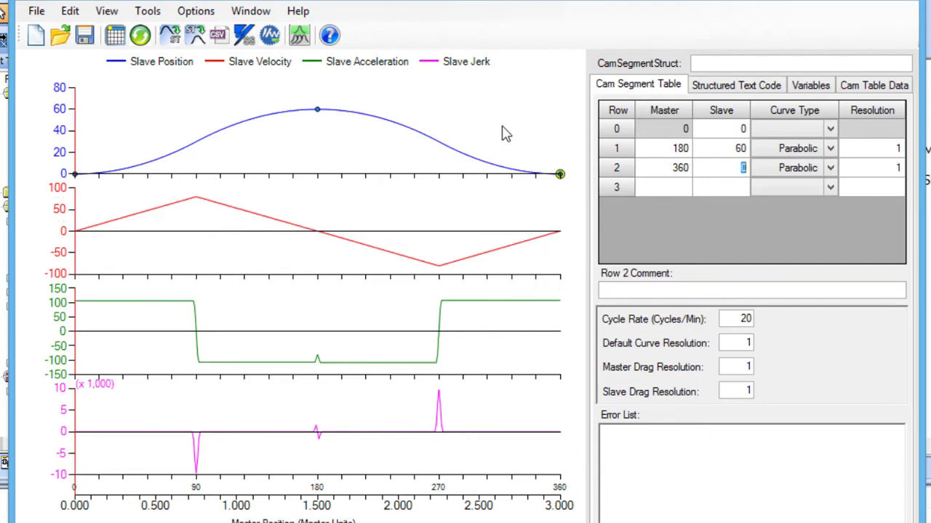
left_click_drag(318, 109, 318, 86)
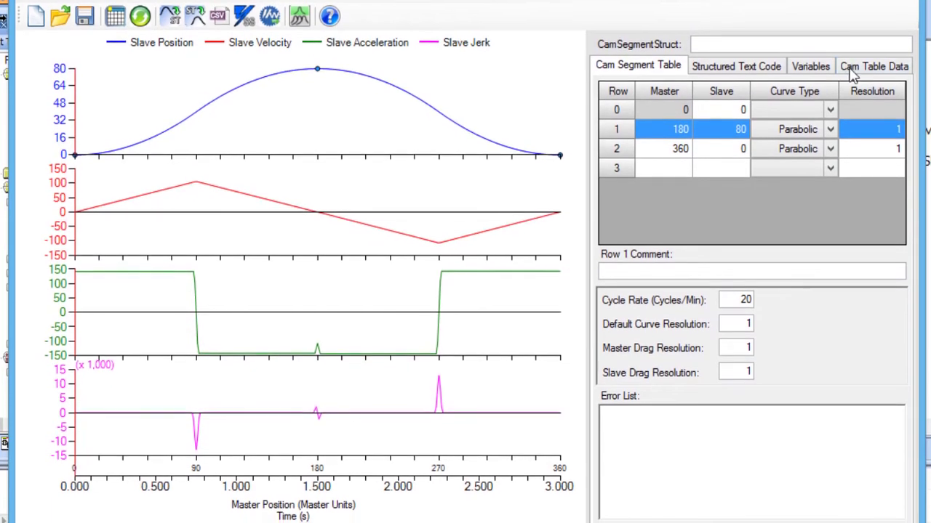
Review the generated cam table data down to its last point and return to the cam segment table
left_click(865, 65)
left_click_drag(903, 106, 902, 512)
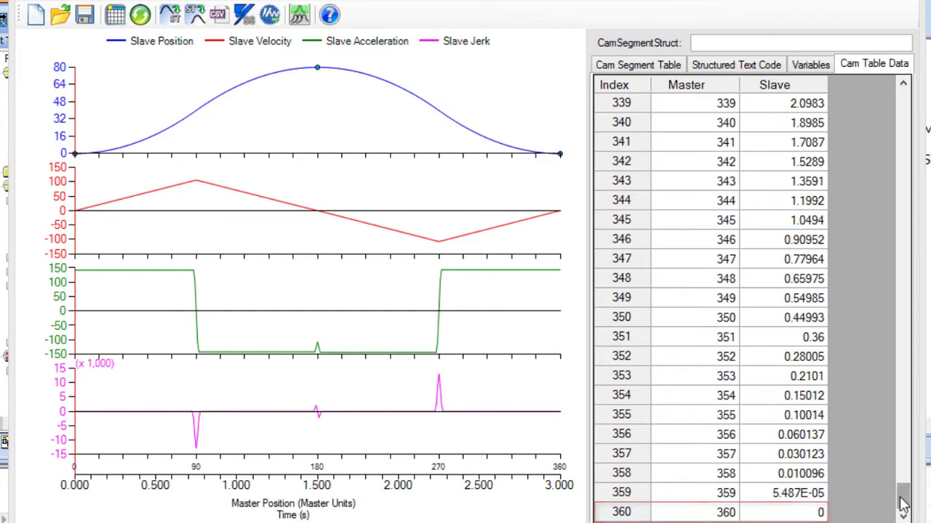
left_click(664, 65)
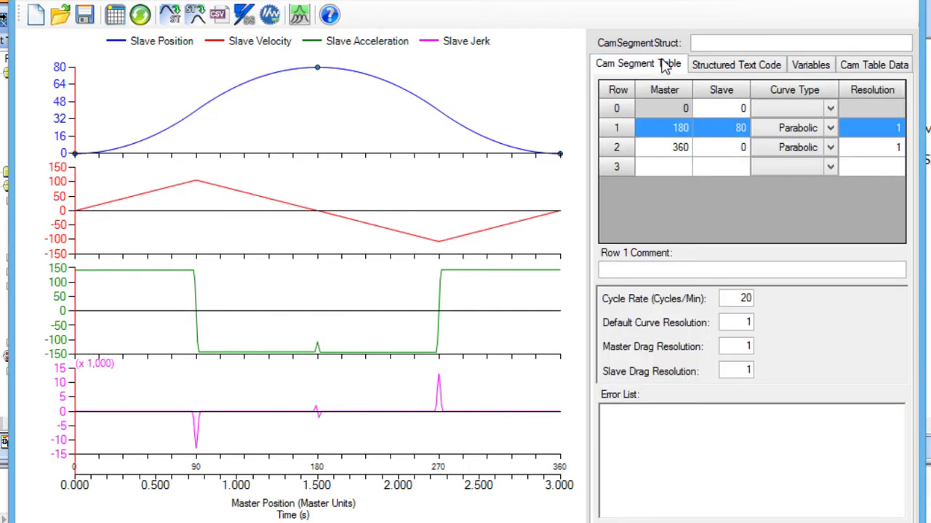
Set row 1's resolution to .1 and check the master increments at the start of the cam table data
left_click(878, 135)
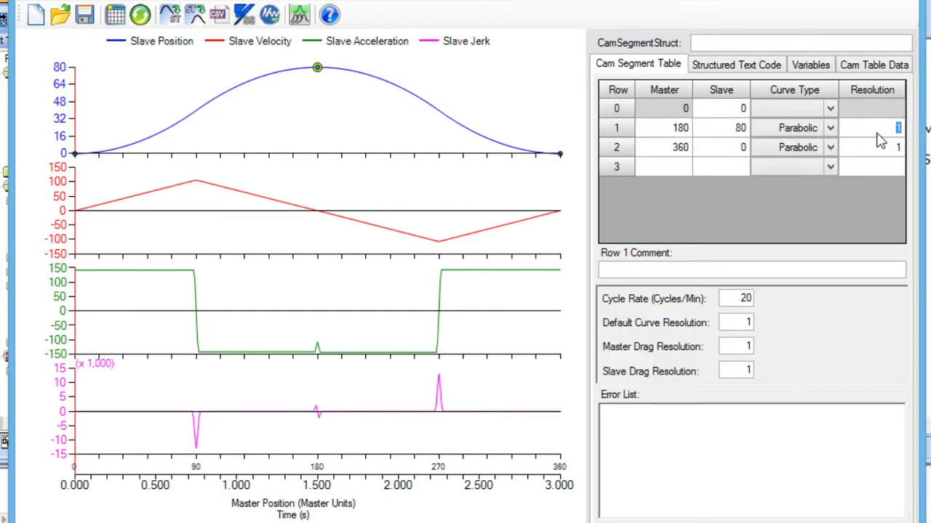
key("Return")
left_click(888, 65)
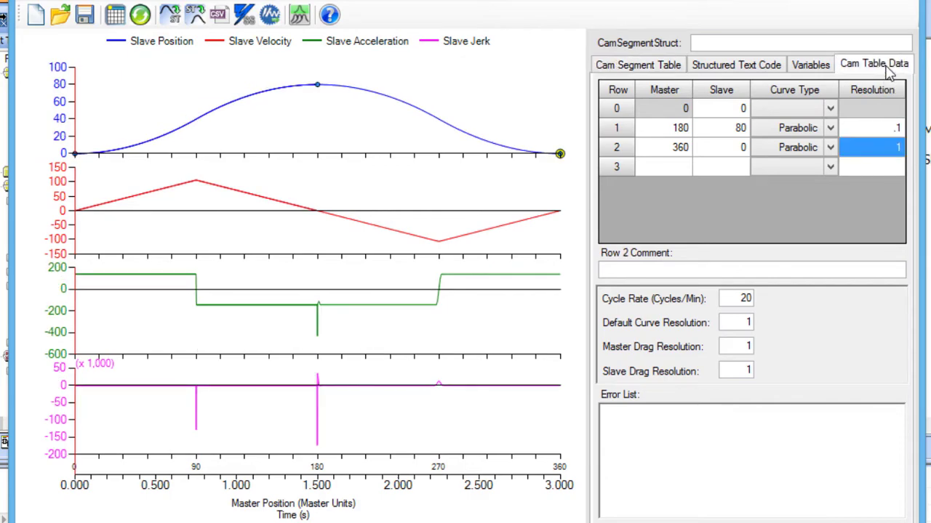
mouse_move(908, 101)
left_mouse_down()
mouse_move(905, 516)
mouse_move(904, 94)
left_mouse_up()
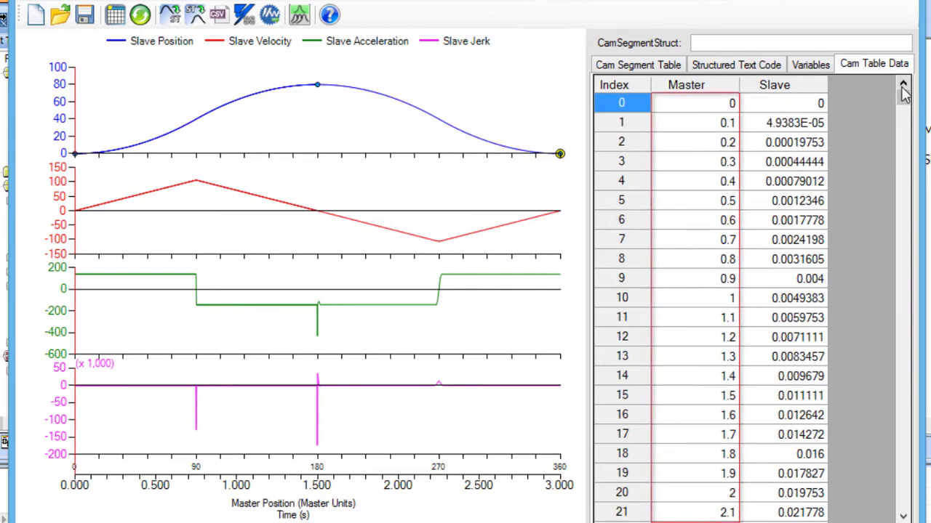
left_click(669, 66)
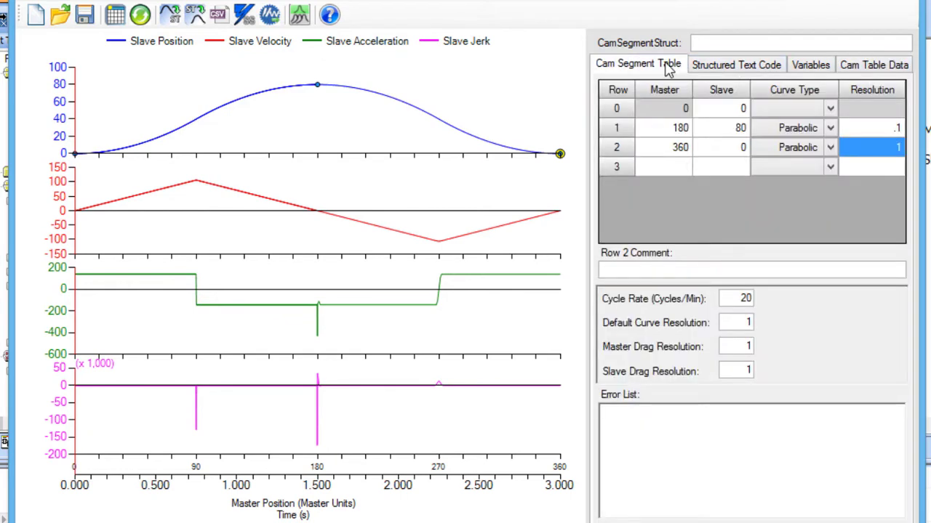
Try resolutions of .01 and 10 for row 1 of the cam segment table
left_click(879, 128)
type(".01")
key("Return")
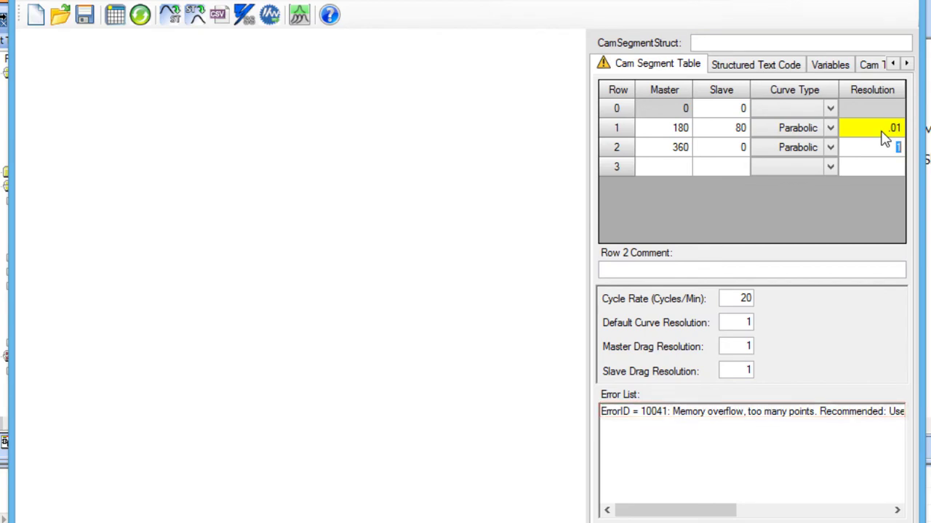
left_click(882, 133)
type("10")
key("Return")
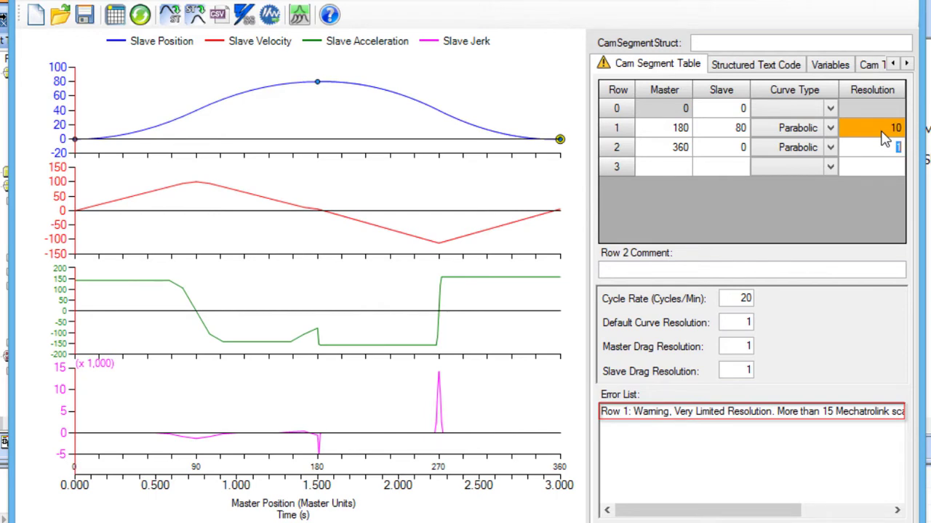
Set row 1's resolution back to 1
left_click(883, 134)
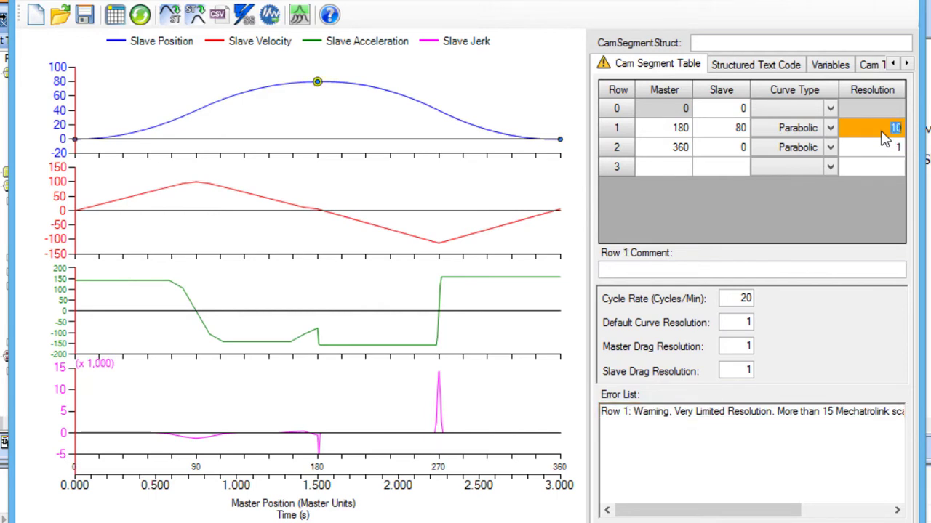
type("1")
key("Return")
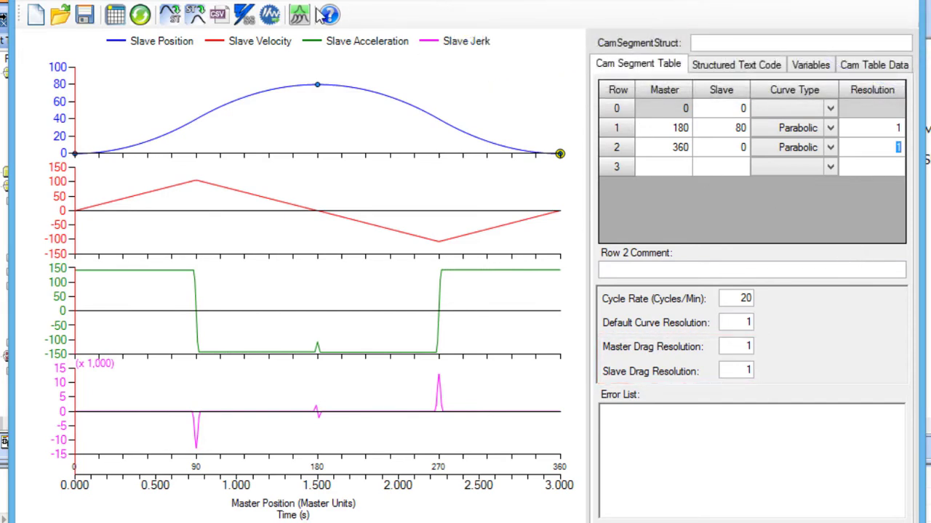
Save the cam profile in the project folder as the MotionWorks Cam File PunchCam
left_click(86, 14)
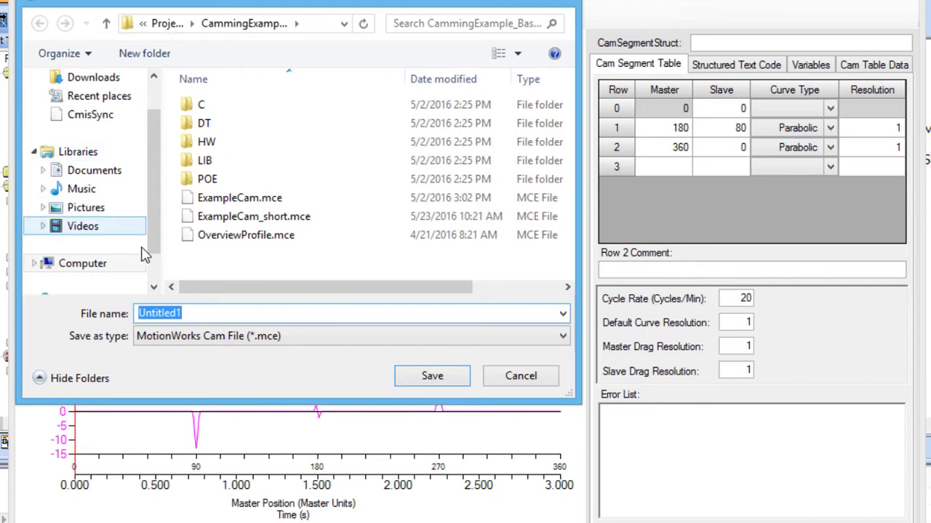
left_click(188, 313)
key("BackSpace")
key("BackSpace")
key("BackSpace")
key("BackSpace")
key("BackSpace")
key("BackSpace")
key("BackSpace")
type("PunchCam")
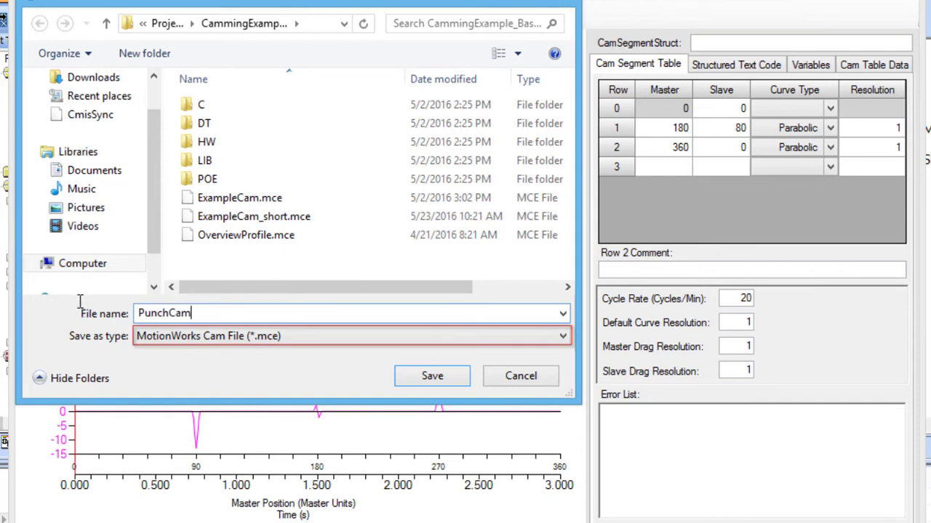
left_click(432, 376)
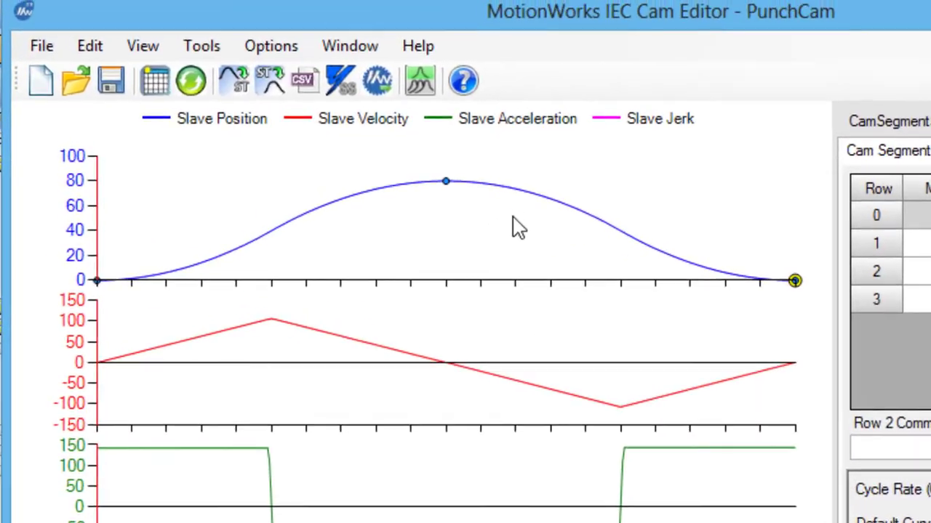
Write the cam to the controller at IP address 192.168.15.34 with the CSV file name ExCam
left_click(404, 95)
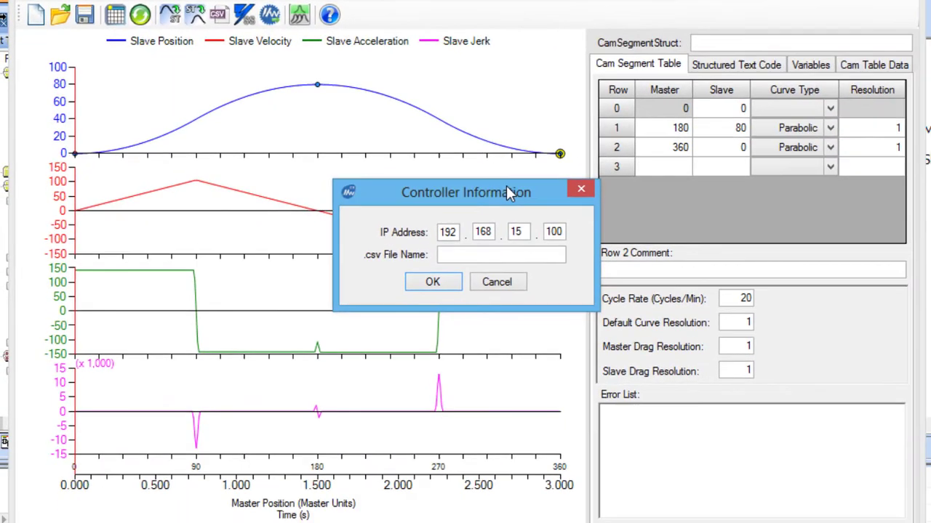
left_click(564, 231)
key("BackSpace")
key("BackSpace")
key("BackSpace")
type("34")
left_click(529, 254)
type("ExCam")
left_click(448, 285)
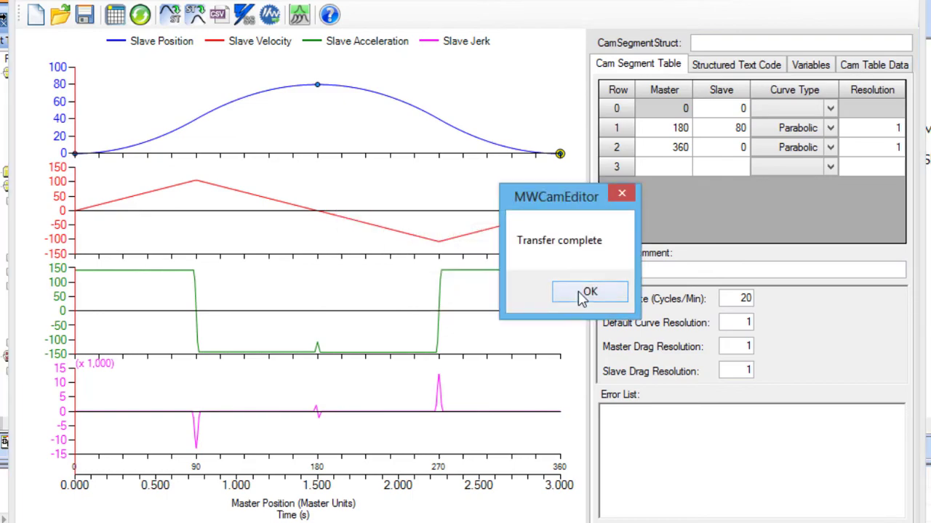
left_click(592, 293)
Check a setup page of the controller's web interface in Chrome and return to the Cam Editor
left_click(145, 510)
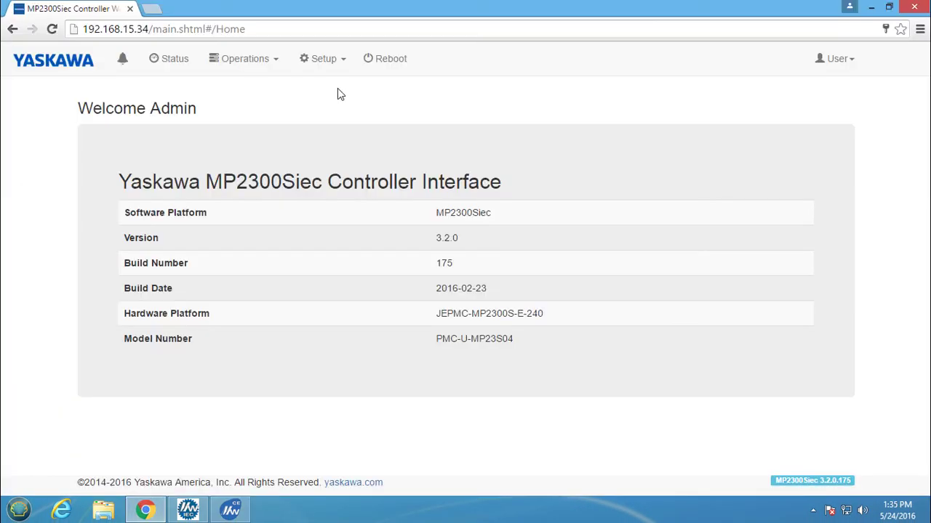
left_click(325, 62)
left_click(326, 114)
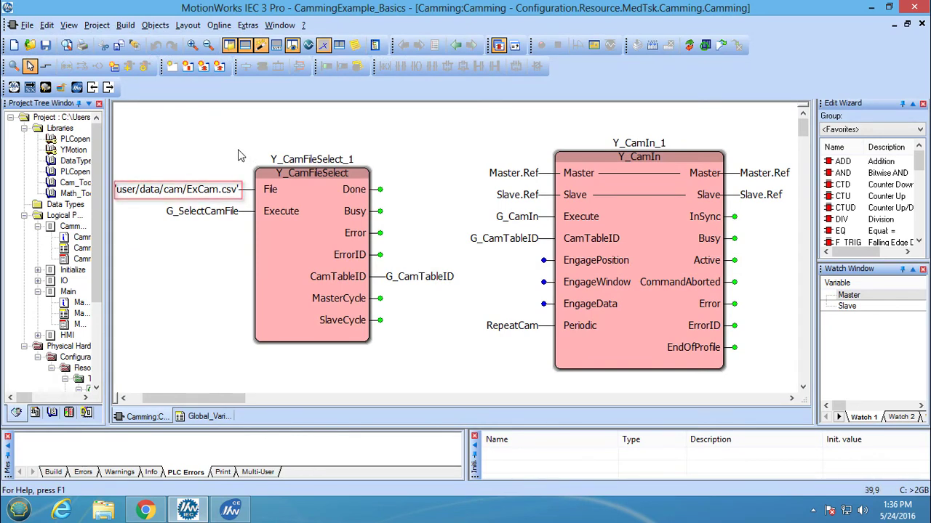
left_click(232, 511)
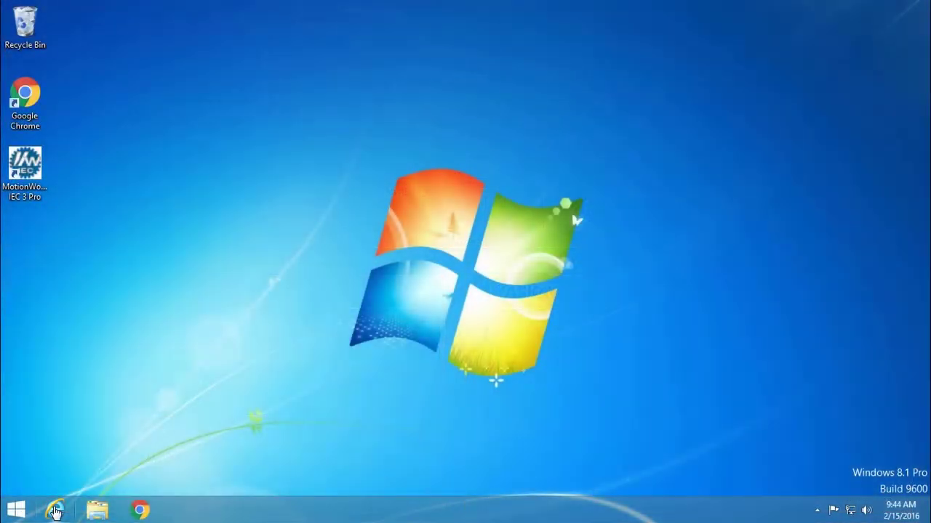
Open yaskawa.com/iecsw in Internet Explorer and view the MotionWorks IEC version 3.x.x downloads
left_click(54, 510)
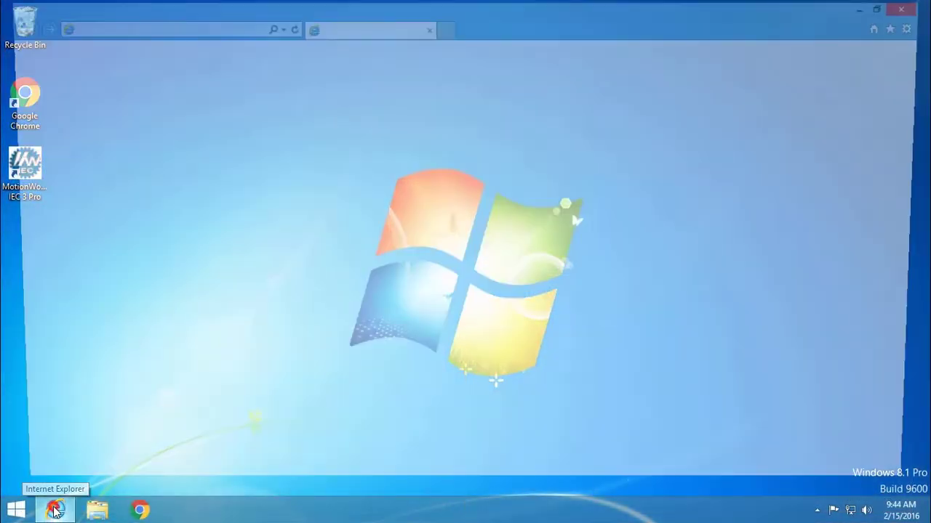
left_click(134, 30)
type("yaskawa.com/iecsw")
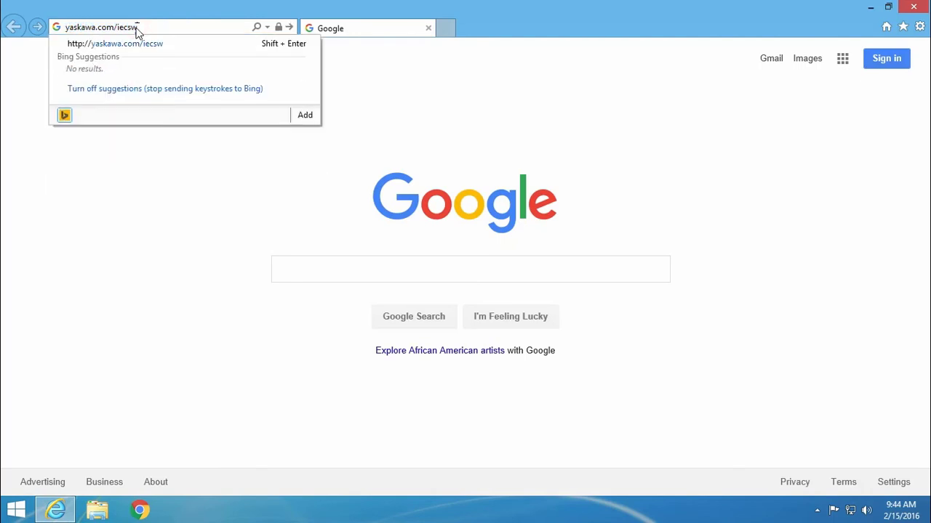
key("Return")
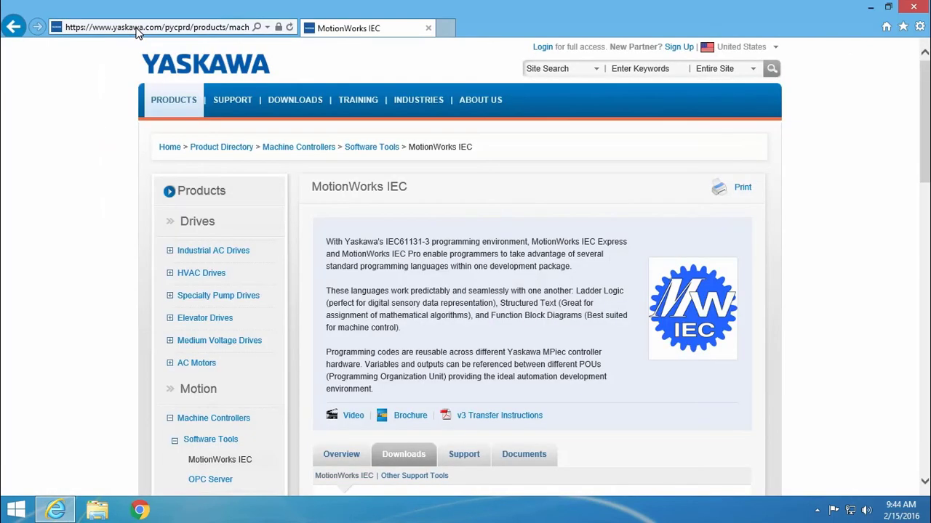
scroll(813, 235, "down", 5)
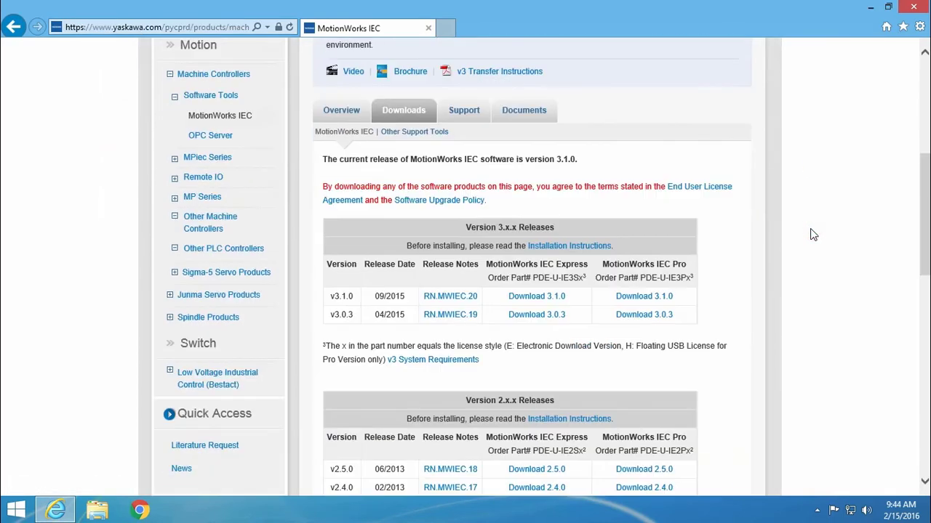